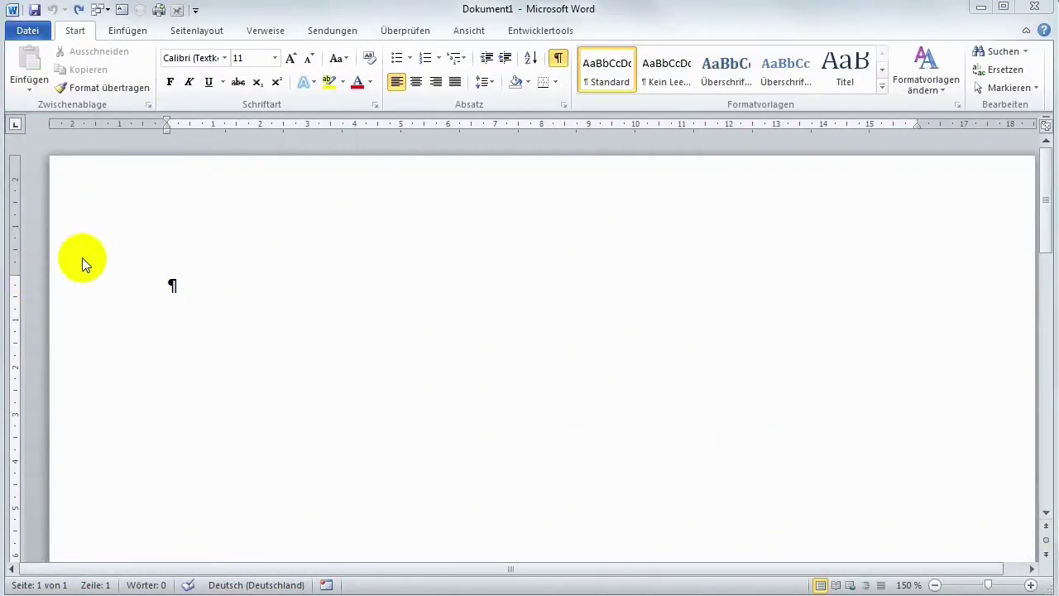
- Insert a WordArt placeholder, type 'WordArt' into it, then undo both changes
{"action": "left_click", "coordinate": [136, 33]}
{"action": "left_click", "coordinate": [809, 60]}
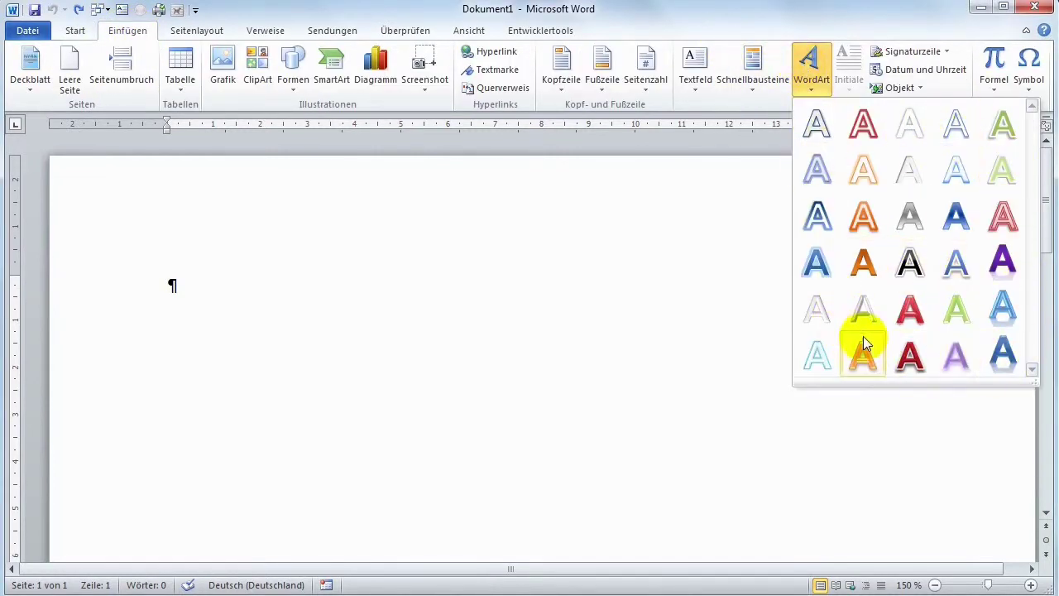
{"action": "left_click", "coordinate": [957, 217]}
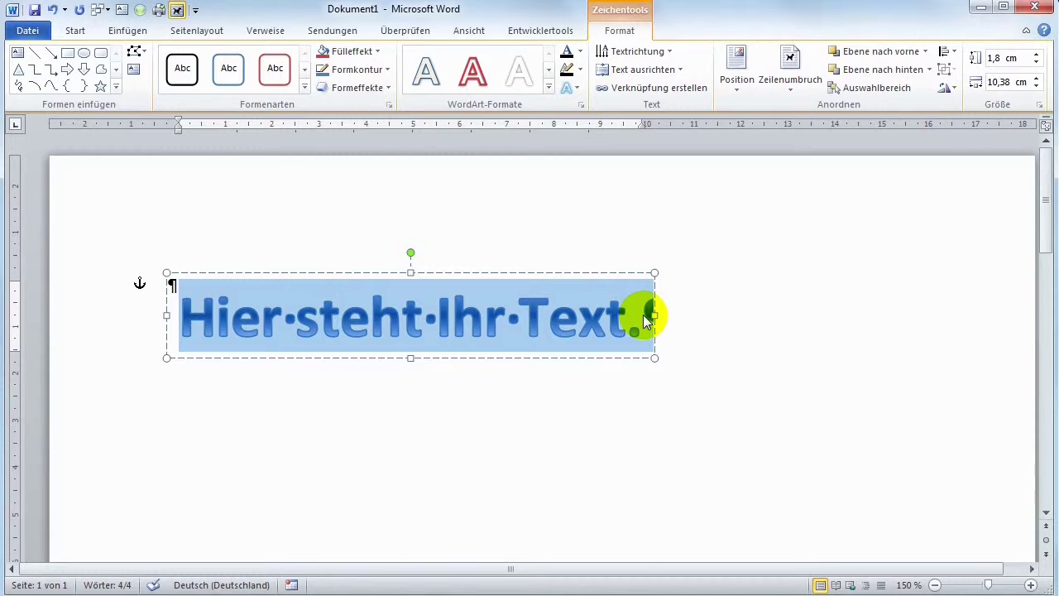
{"action": "type", "text": "W"}
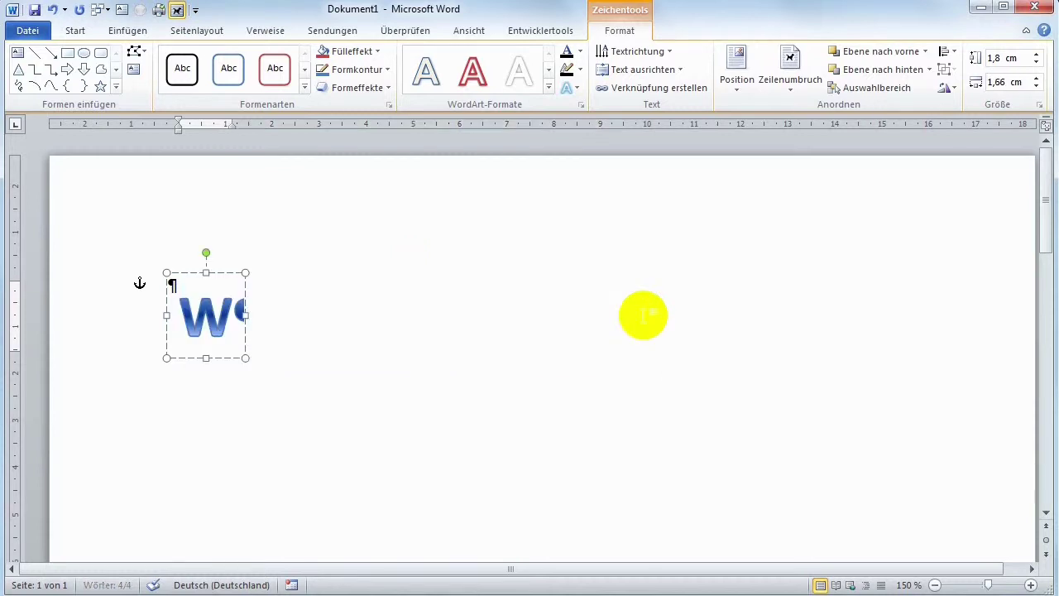
{"action": "type", "text": "ordArt"}
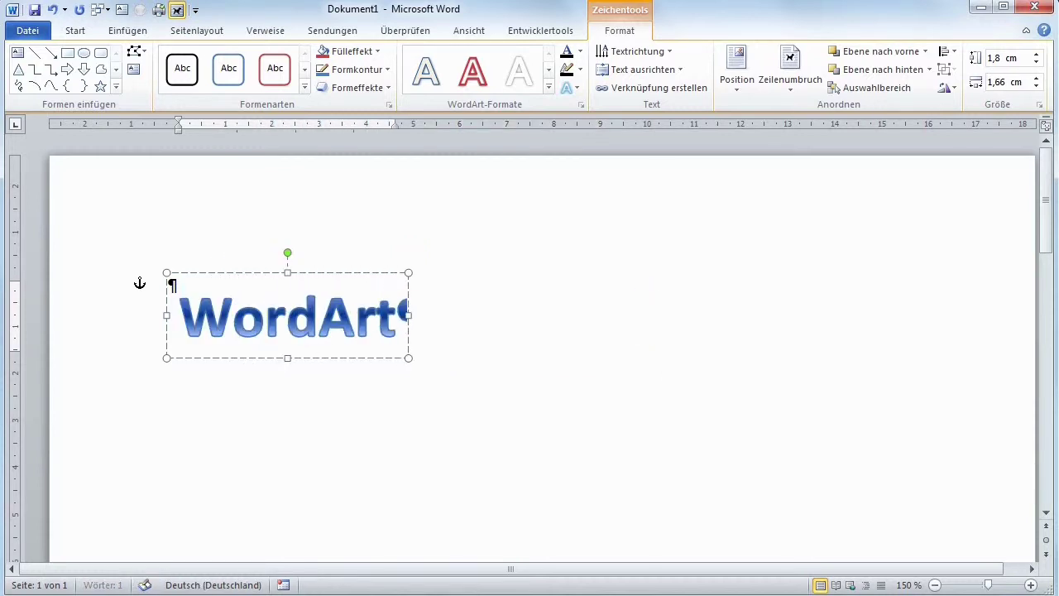
{"action": "key", "text": "ctrl+z"}
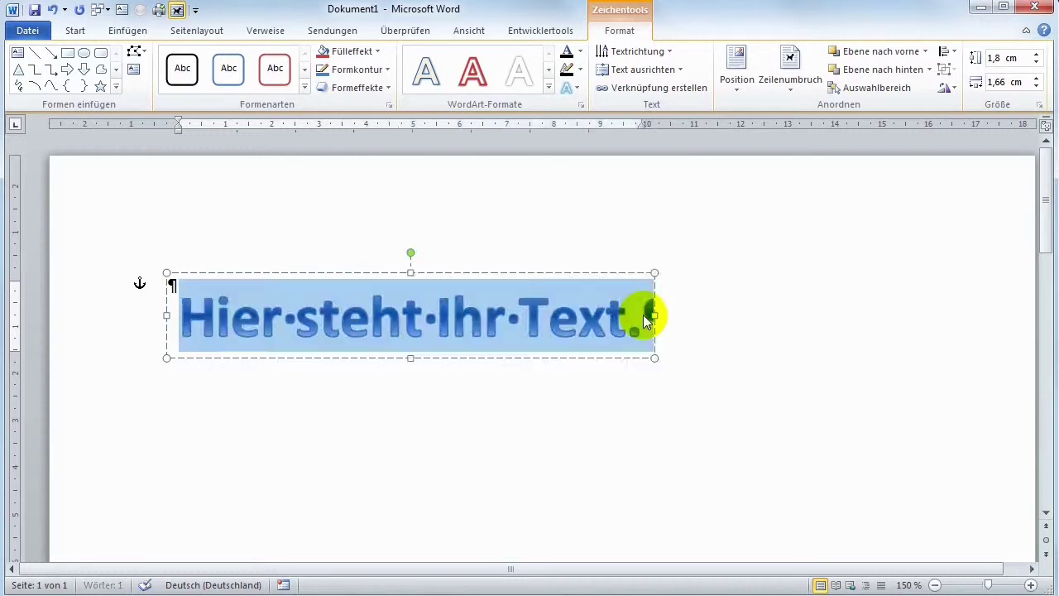
{"action": "key", "text": "ctrl+z"}
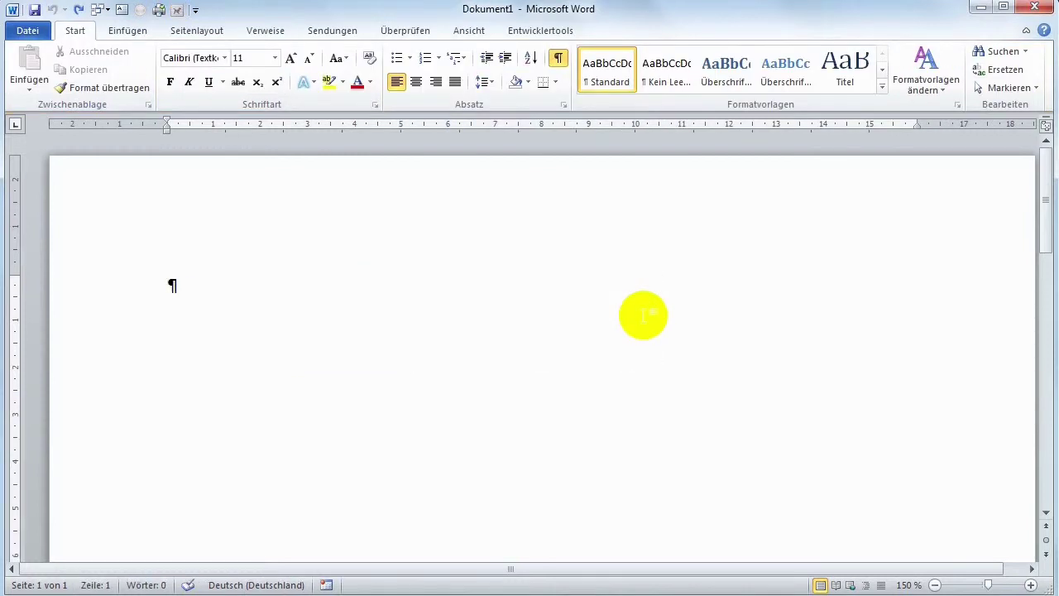
- Turn the typed word 'WordArt' into a red, shadowed WordArt from the gallery
{"action": "type", "text": "WordArt"}
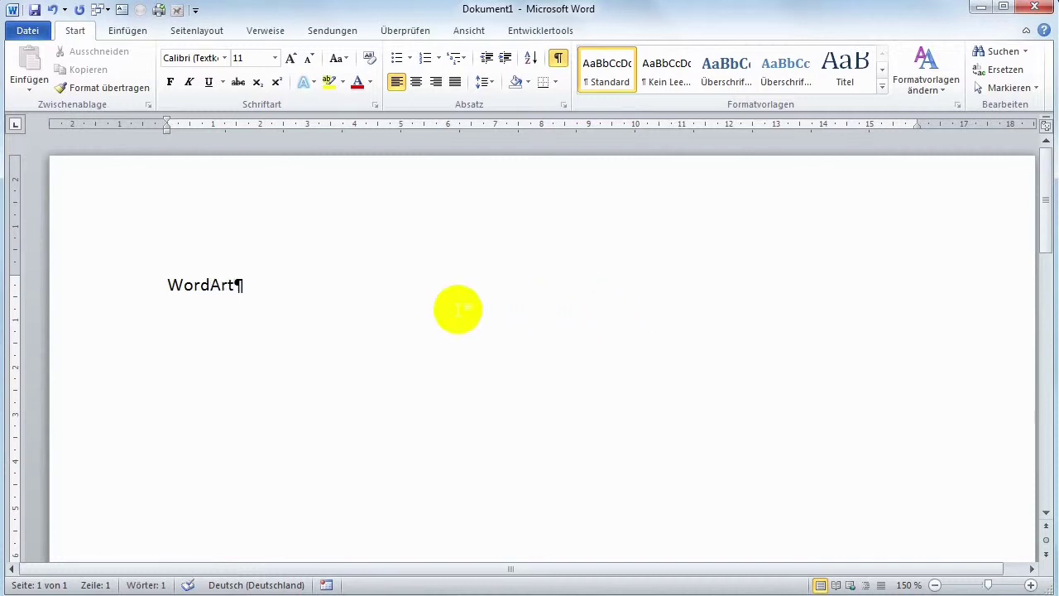
{"action": "left_click_drag", "start_coordinate": [168, 285], "coordinate": [229, 286]}
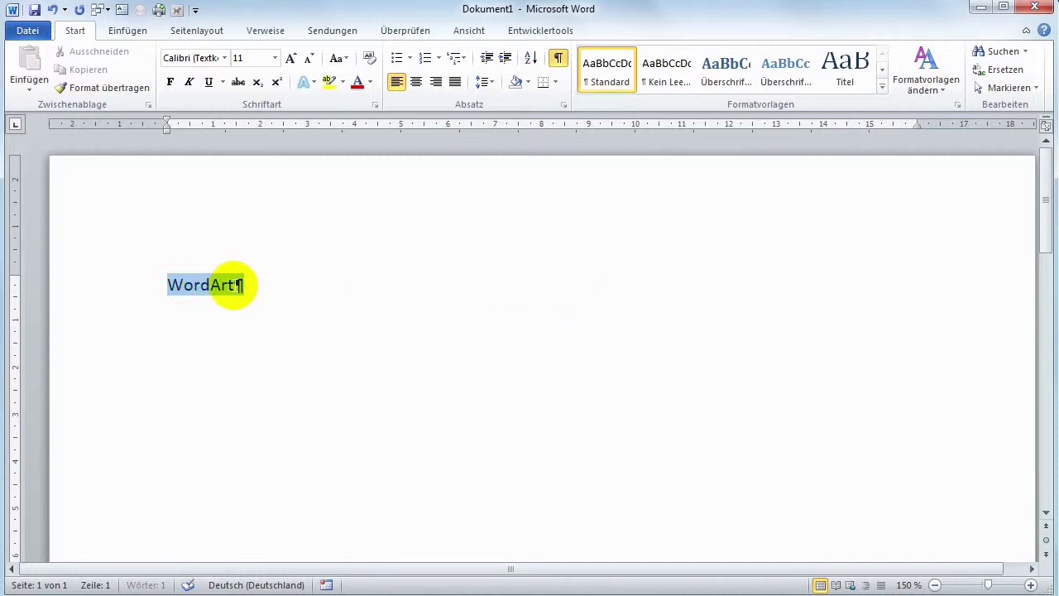
{"action": "left_click", "coordinate": [124, 31]}
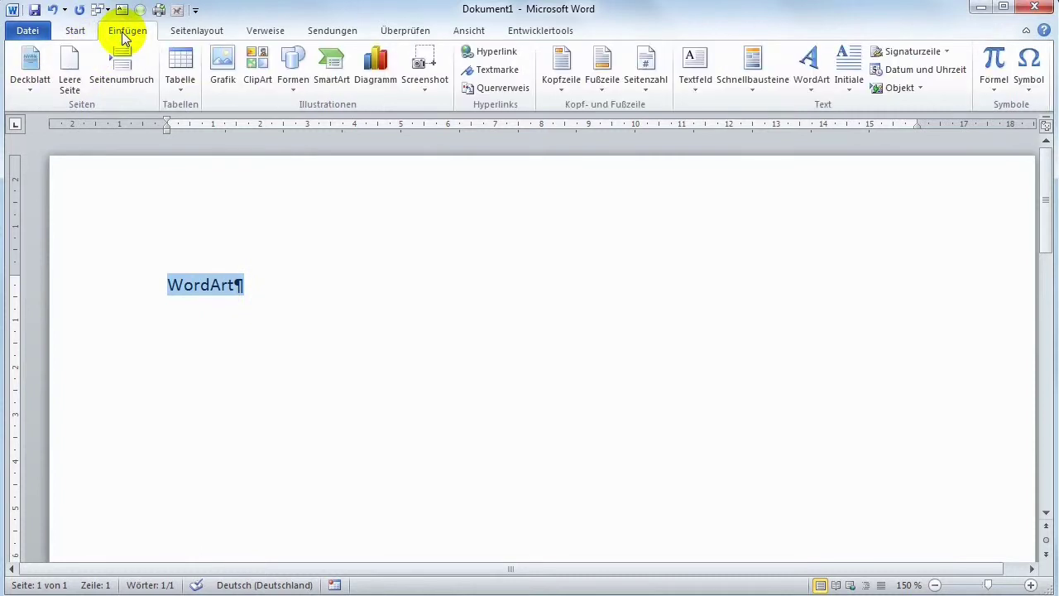
{"action": "left_click", "coordinate": [809, 64]}
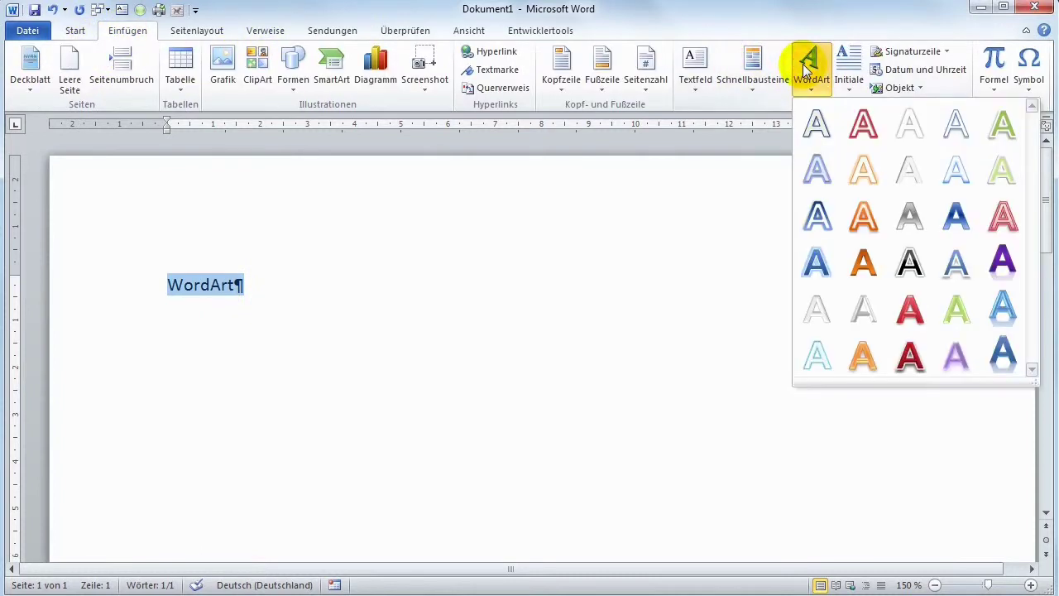
{"action": "left_click", "coordinate": [910, 310]}
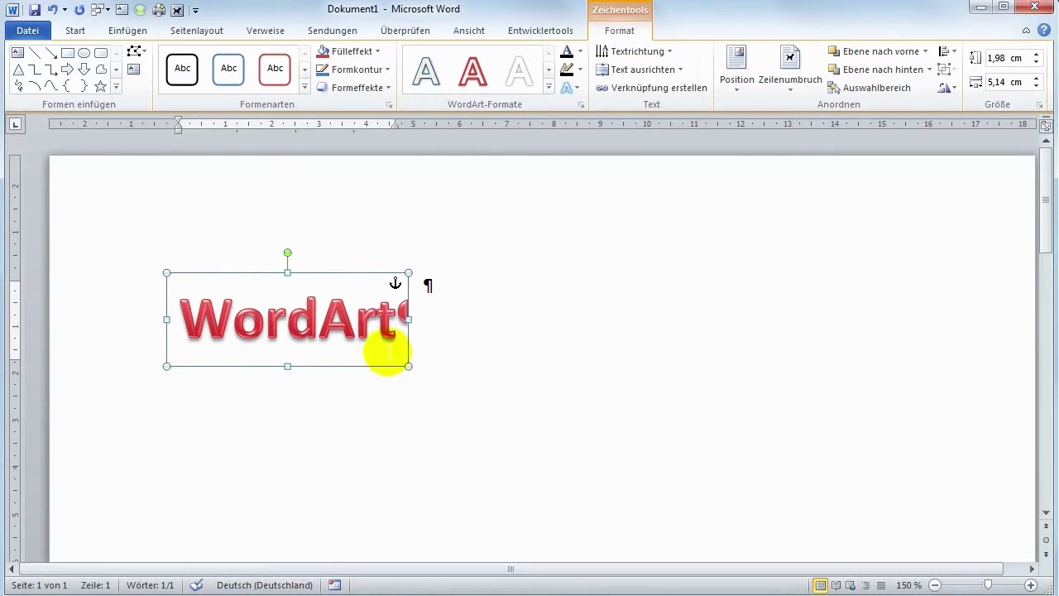
- Rotate the WordArt text to 90°, then 270°, back to horizontal, and show shadow effects
{"action": "left_click", "coordinate": [635, 52]}
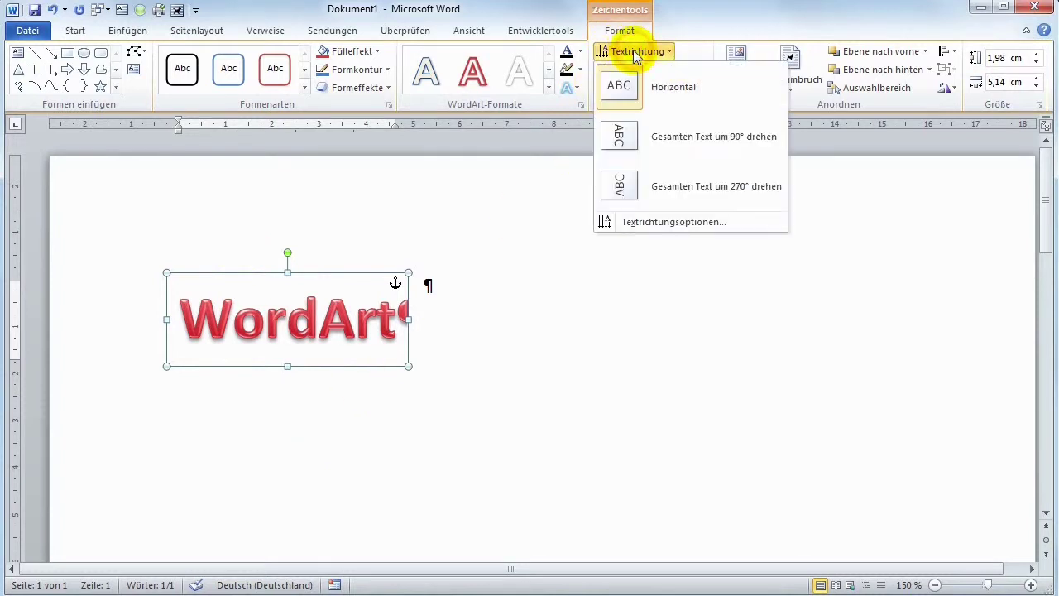
{"action": "left_click", "coordinate": [657, 139]}
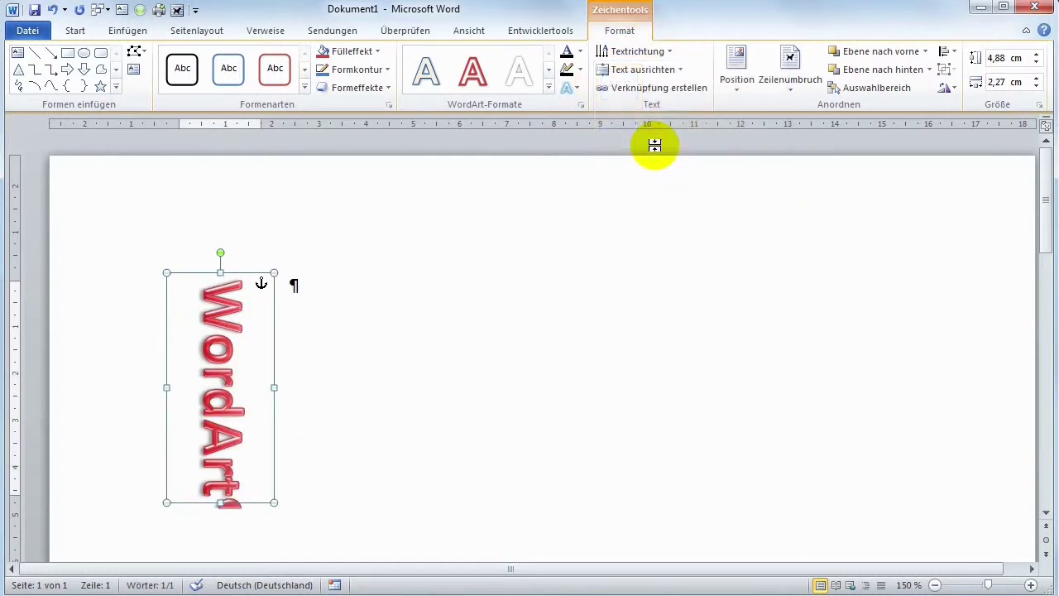
{"action": "left_click", "coordinate": [635, 51]}
{"action": "left_click", "coordinate": [689, 183]}
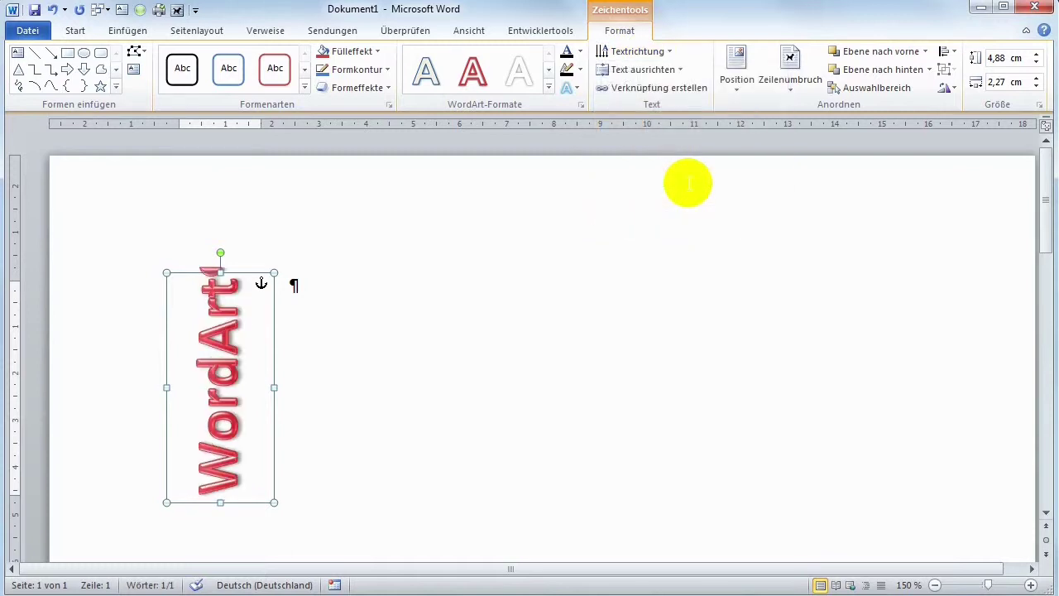
{"action": "left_click", "coordinate": [650, 52]}
{"action": "left_click", "coordinate": [666, 94]}
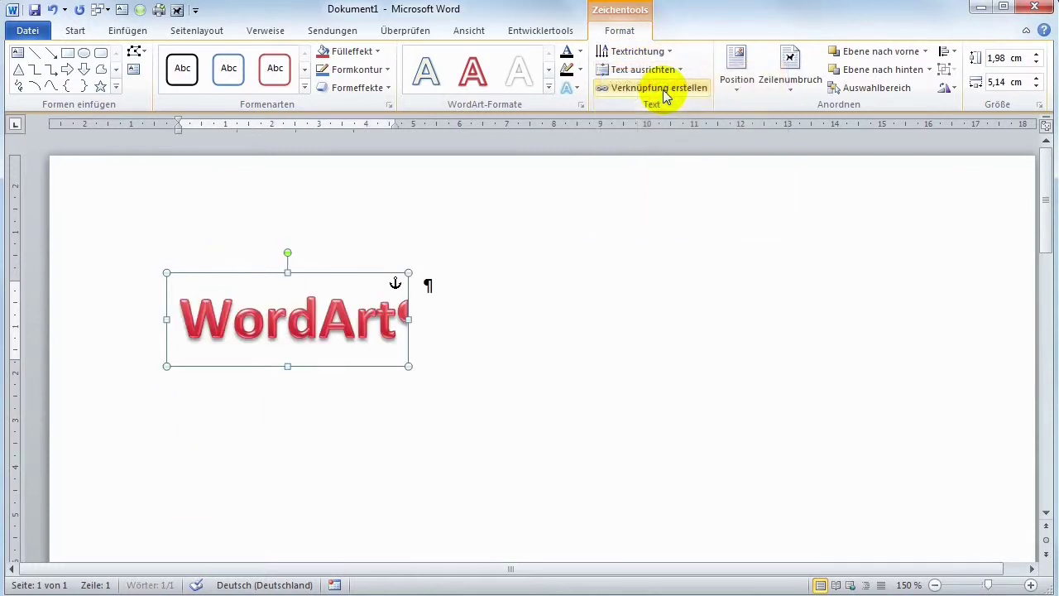
{"action": "left_click", "coordinate": [576, 87]}
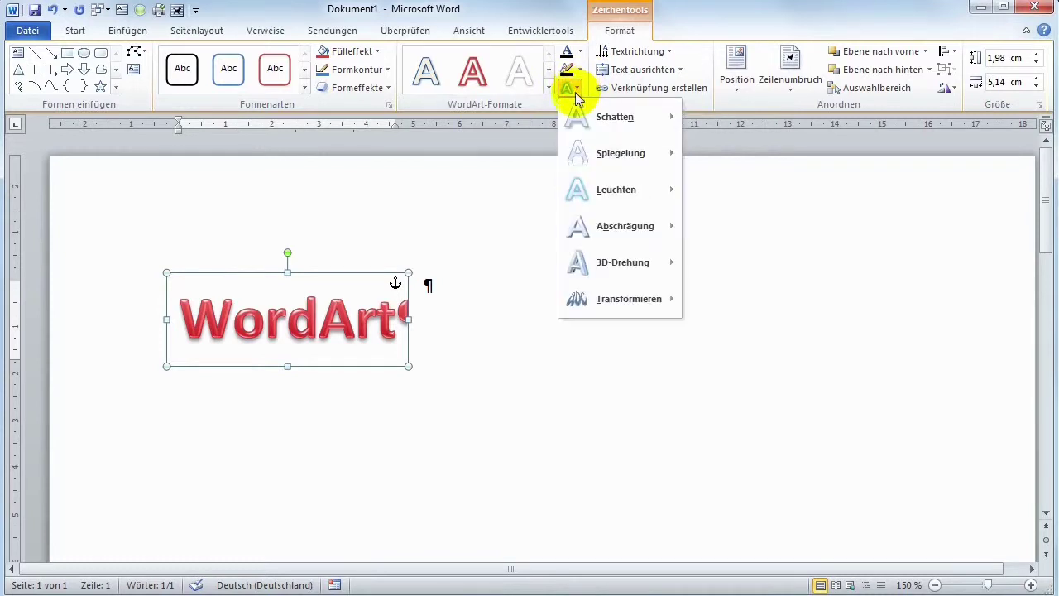
{"action": "mouse_move", "coordinate": [617, 117]}
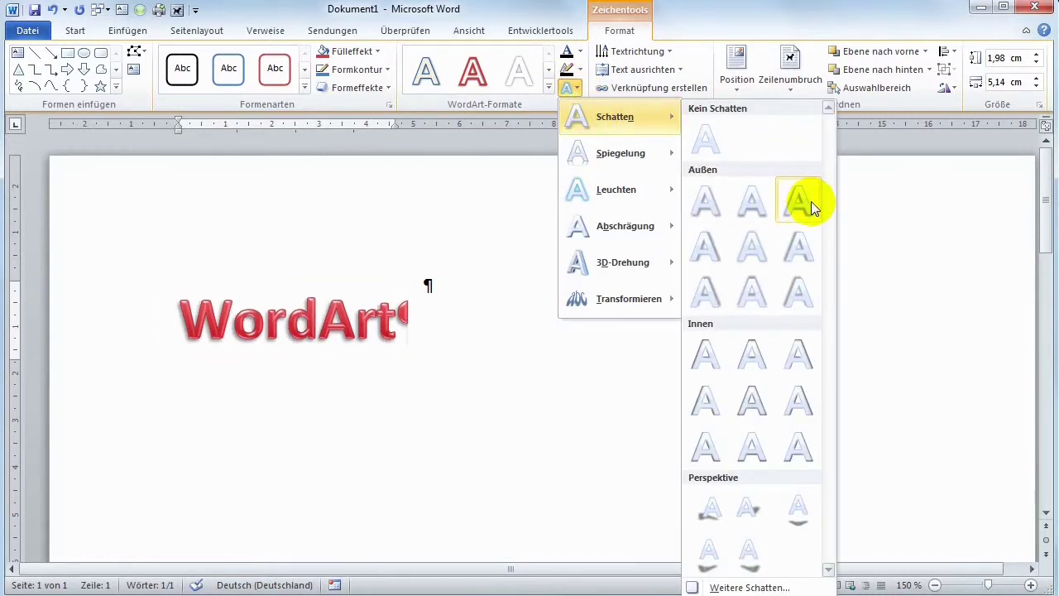
- Give the red WordArt an outer shadow and a Transformieren perspective warp
{"action": "left_click", "coordinate": [810, 201]}
{"action": "left_click", "coordinate": [574, 87]}
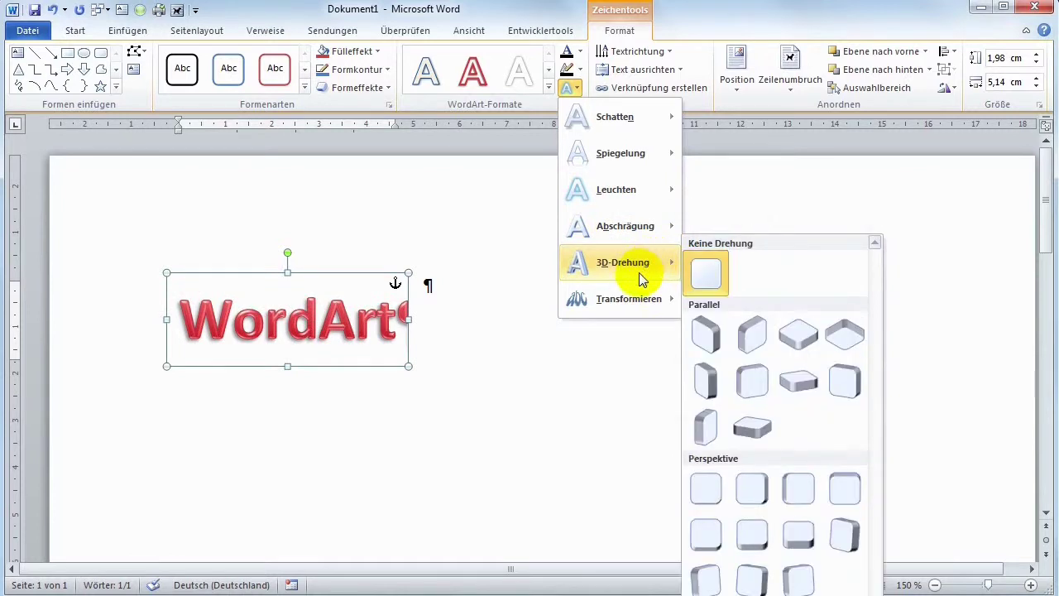
{"action": "mouse_move", "coordinate": [629, 298]}
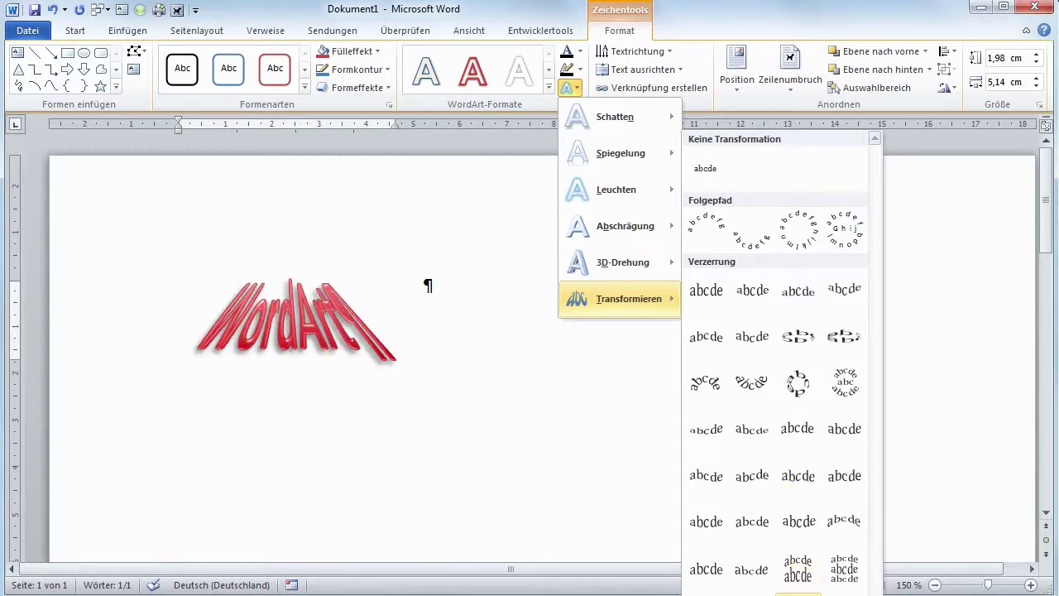
{"action": "left_click", "coordinate": [798, 575]}
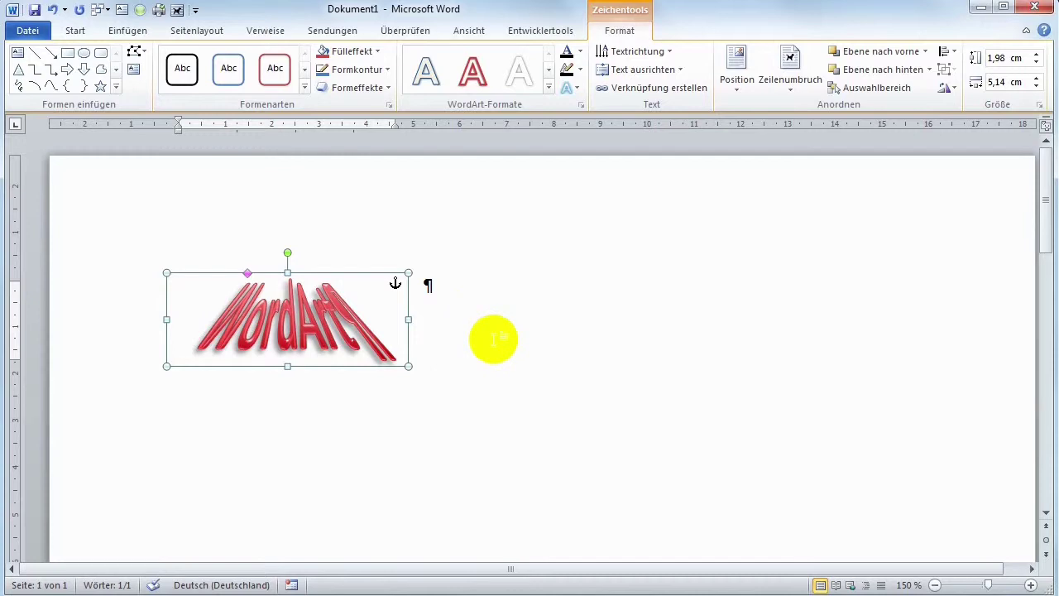
- Save the document as Dok1 in Word 97-2003-Dokument format, accepting the compatibility warning
{"action": "left_click", "coordinate": [27, 31]}
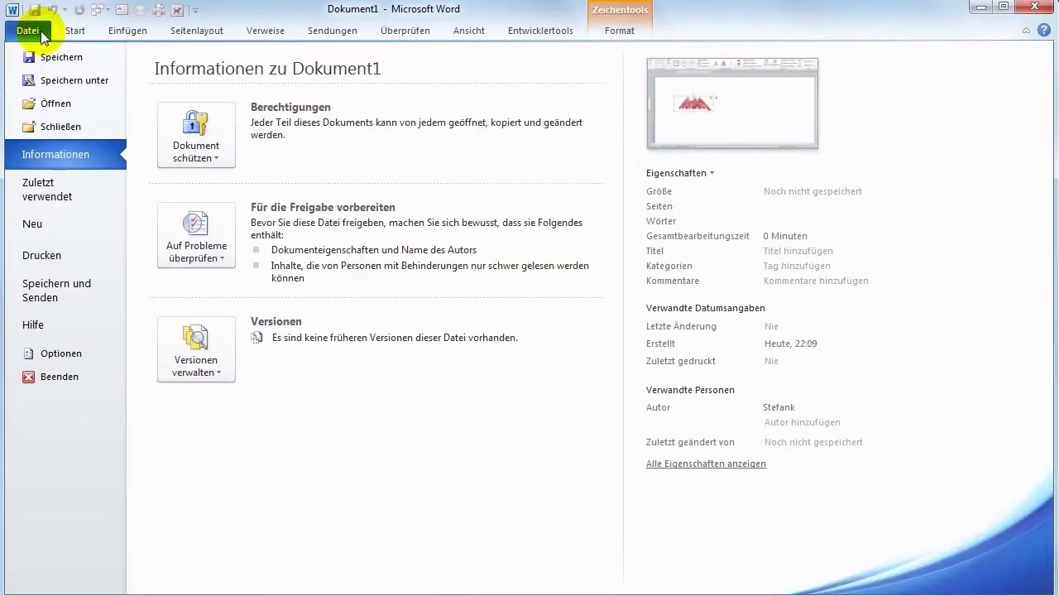
{"action": "left_click", "coordinate": [69, 81]}
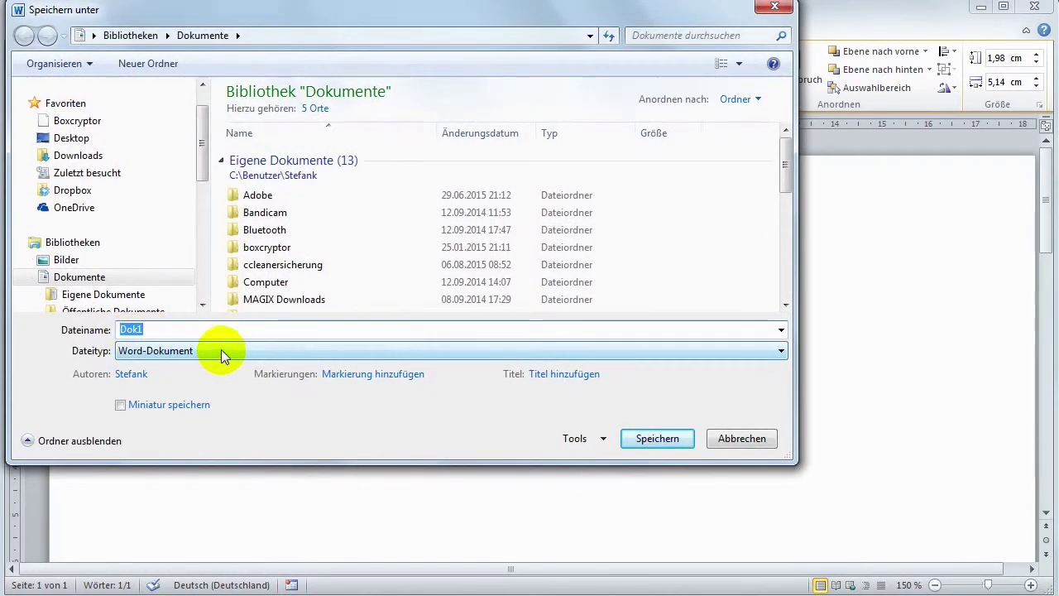
{"action": "left_click", "coordinate": [179, 354]}
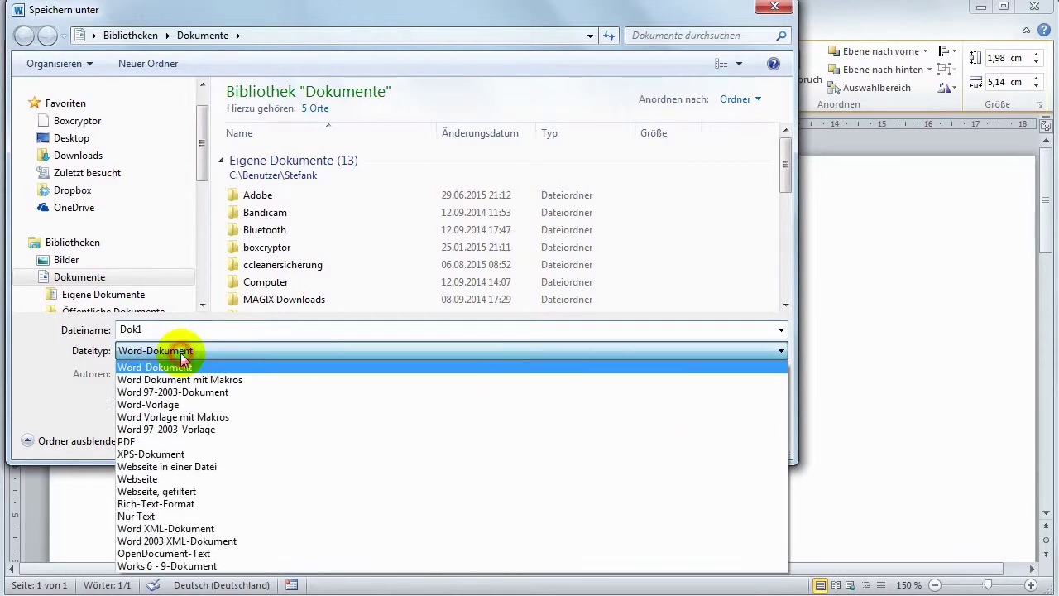
{"action": "left_click", "coordinate": [148, 393]}
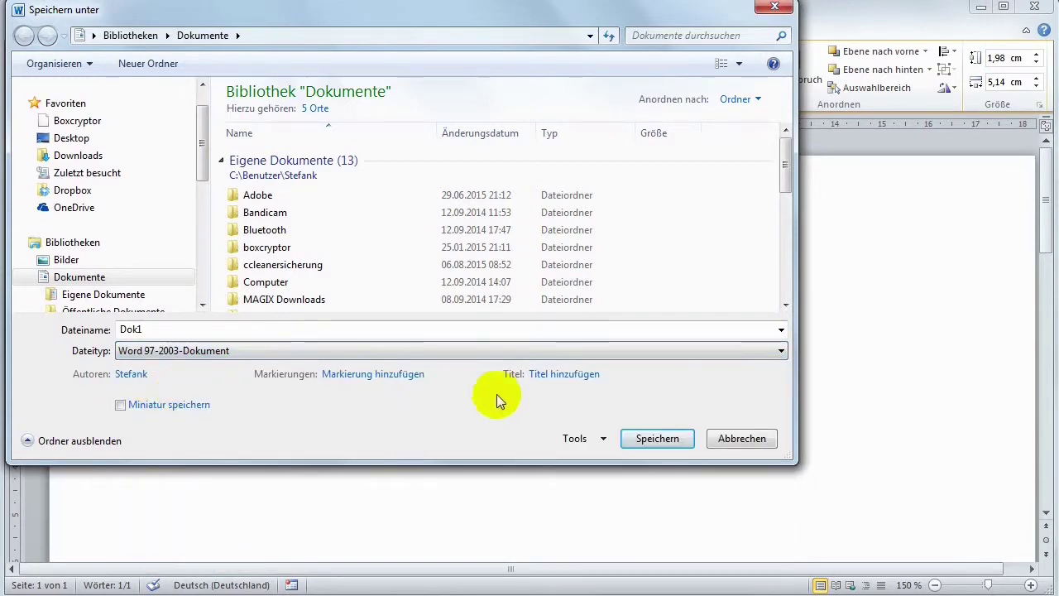
{"action": "left_click", "coordinate": [651, 438]}
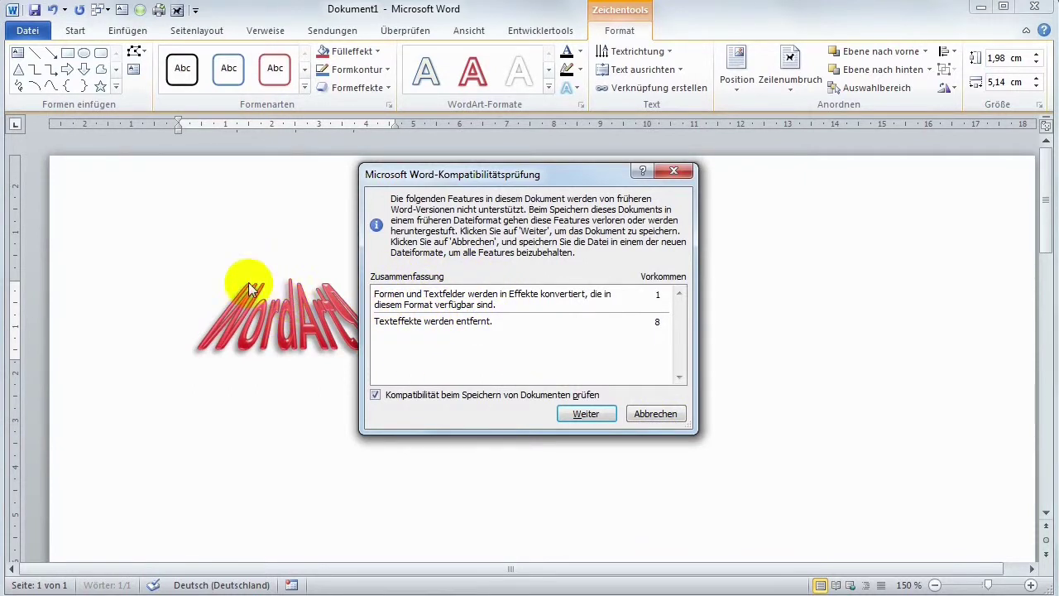
{"action": "left_click", "coordinate": [587, 414]}
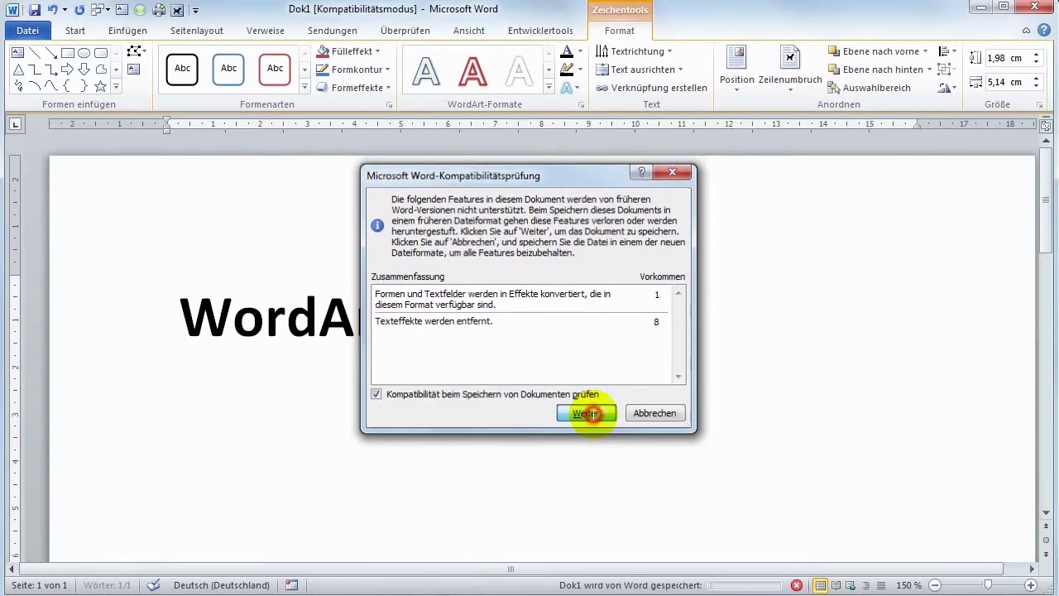
- Select the converted WordArt text box, then place the insertion point at the document start
{"action": "left_click", "coordinate": [281, 311]}
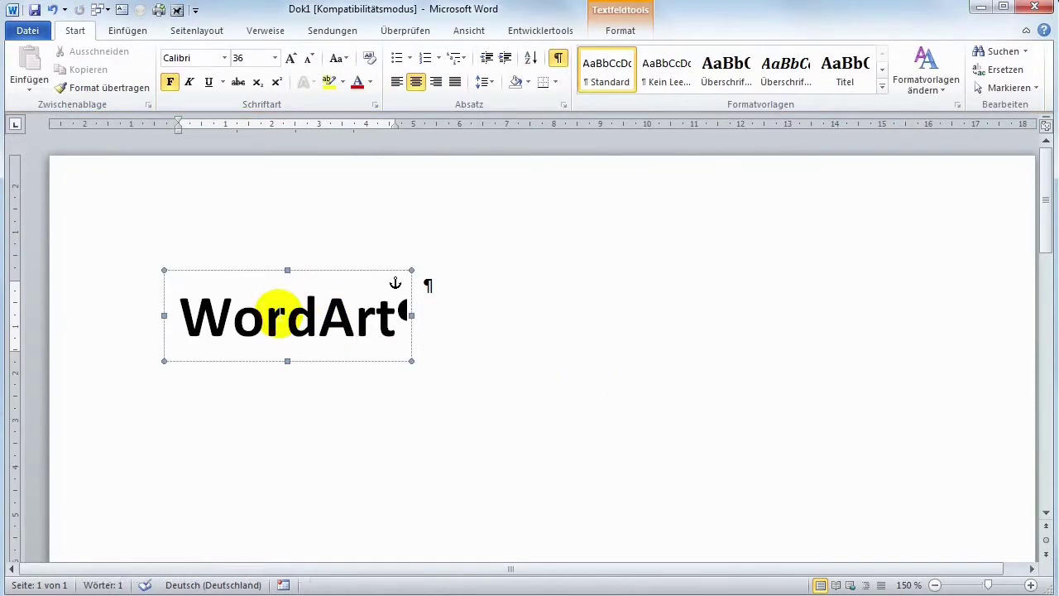
{"action": "left_click", "coordinate": [337, 403]}
{"action": "left_click", "coordinate": [518, 381]}
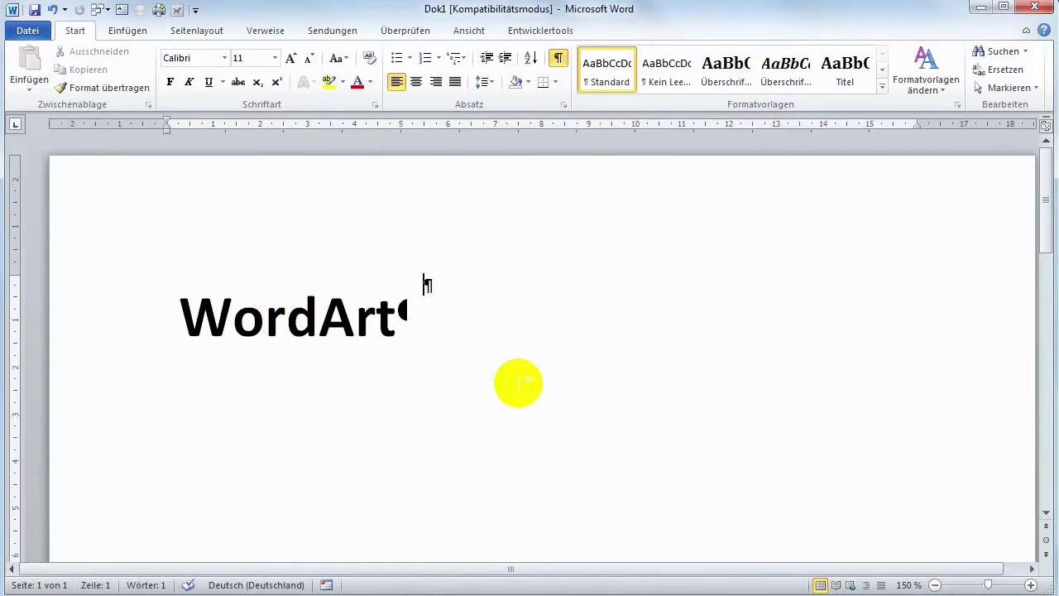
{"action": "type", "text": "WordArt"}
- Add an empty paragraph above the WordArt, select the plain line, and check compatibility mode in Informationen
{"action": "key", "text": "Return"}
{"action": "key", "text": "Return"}
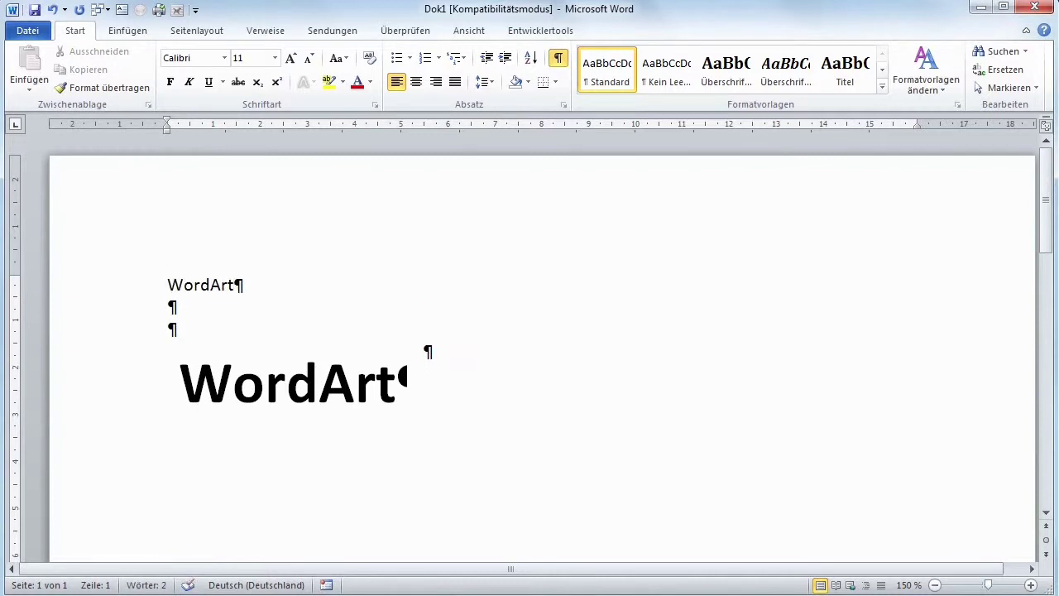
{"action": "left_click_drag", "start_coordinate": [169, 284], "coordinate": [224, 283]}
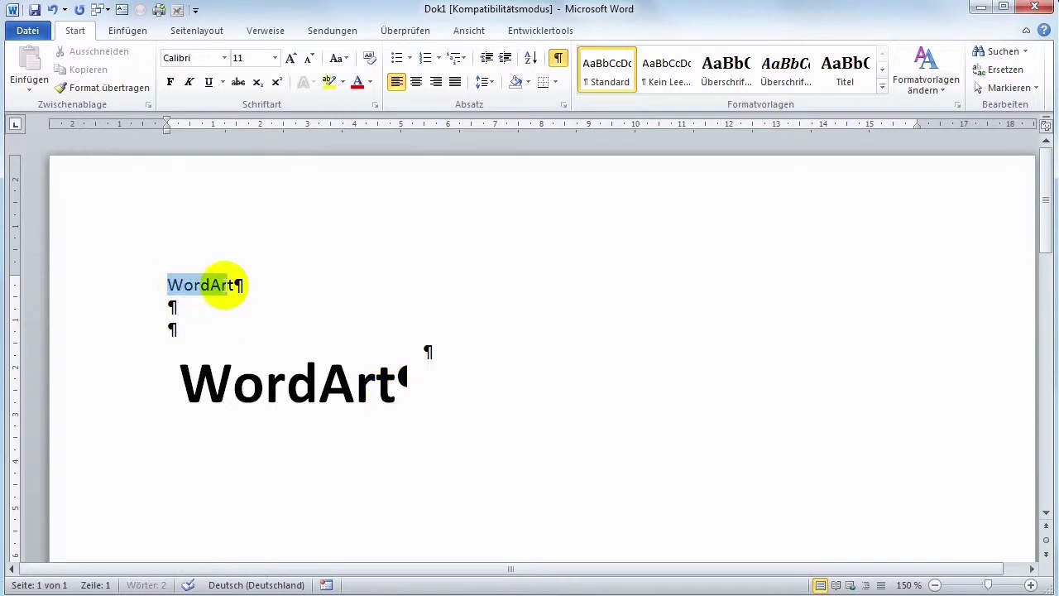
{"action": "left_click", "coordinate": [28, 30]}
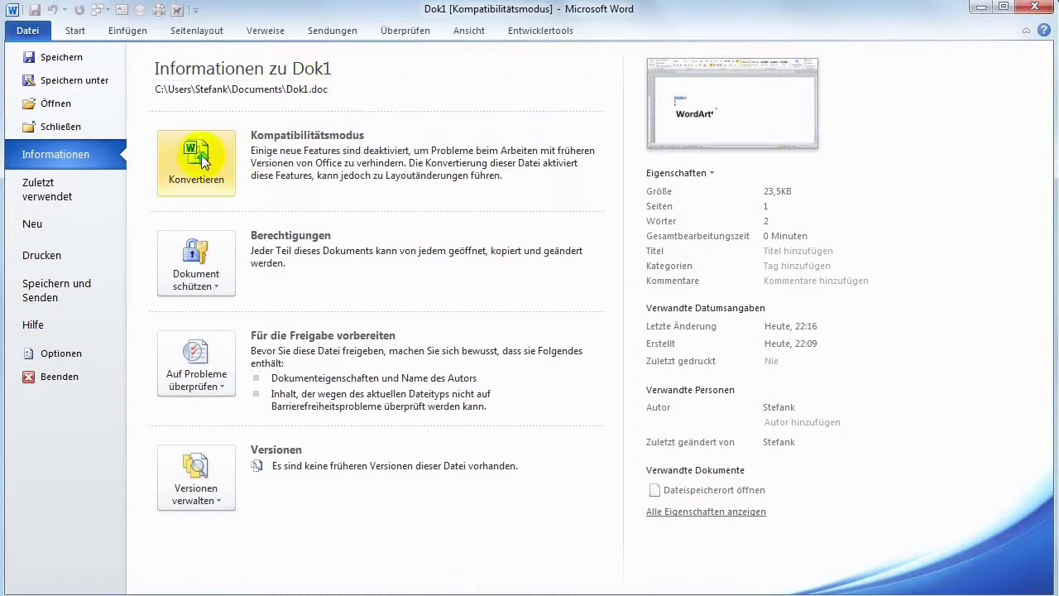
{"action": "left_click", "coordinate": [77, 30]}
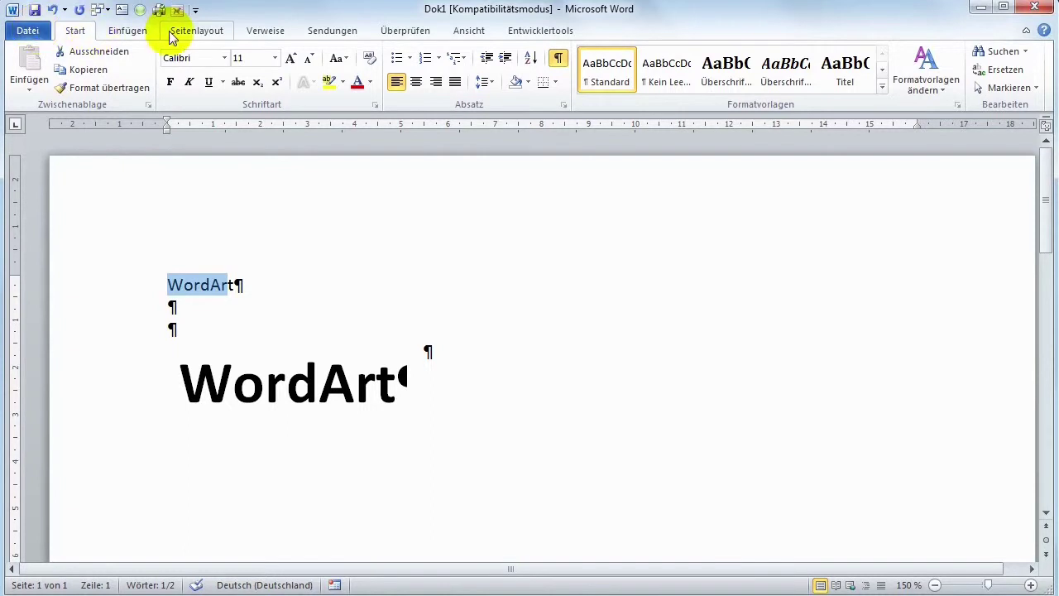
- Insert a rainbow-style classic WordArt, correcting its text to 'WordArt' before confirming
{"action": "left_click", "coordinate": [130, 32]}
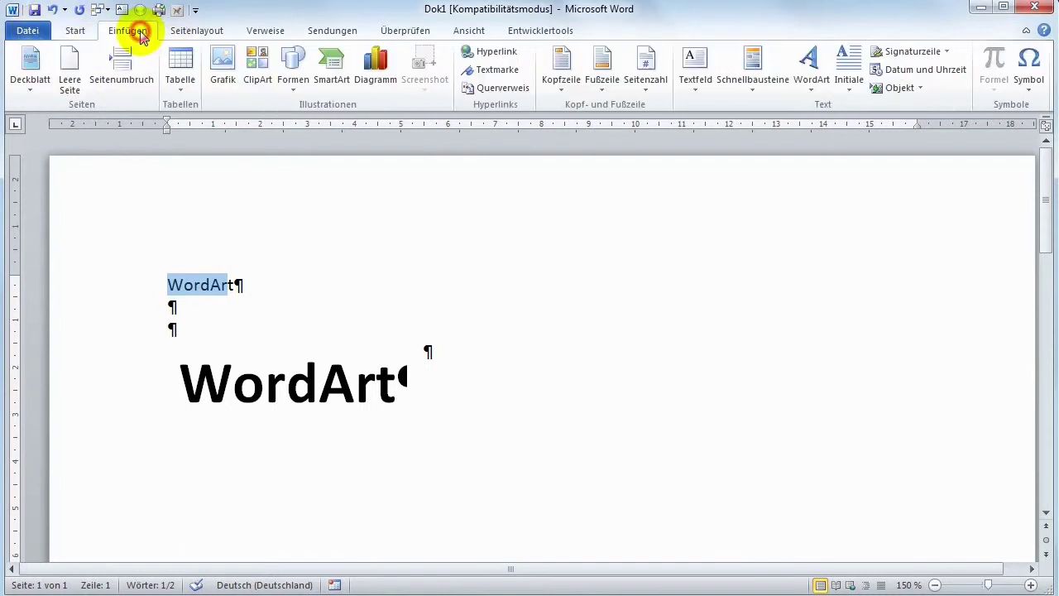
{"action": "left_click", "coordinate": [815, 68]}
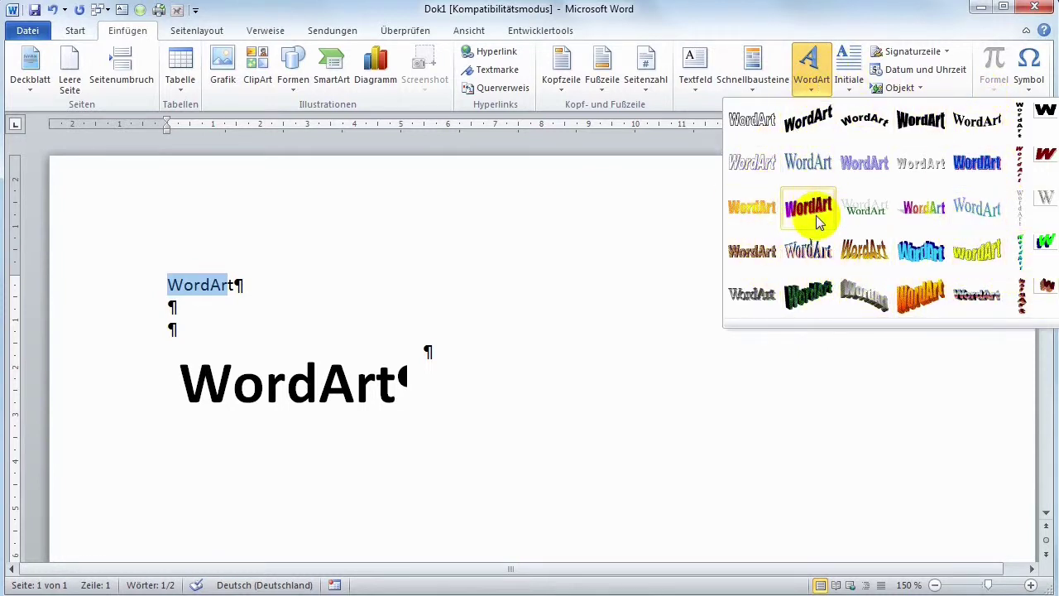
{"action": "left_click", "coordinate": [920, 215]}
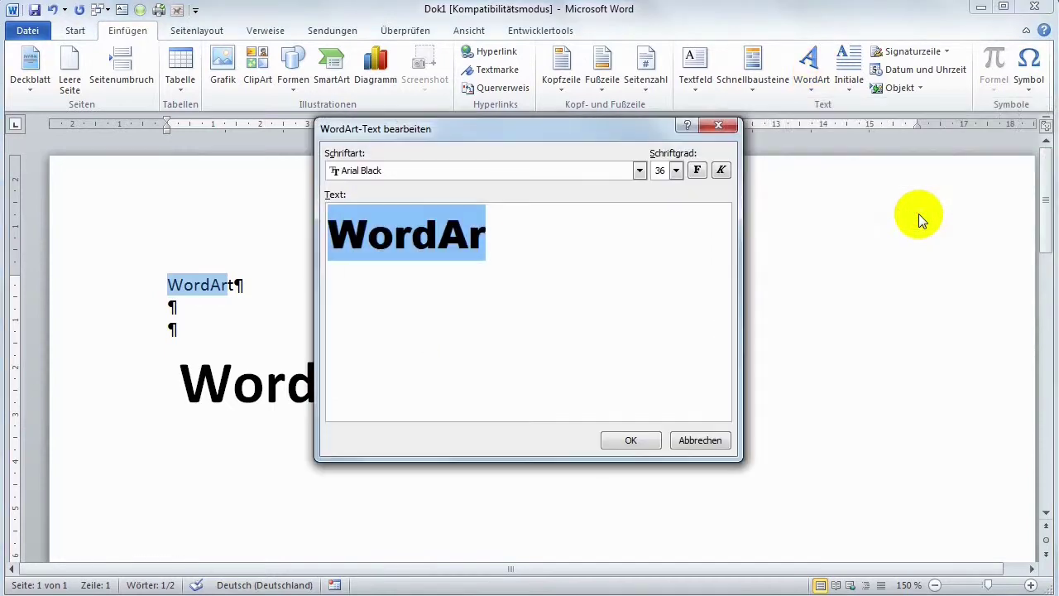
{"action": "left_click", "coordinate": [522, 238]}
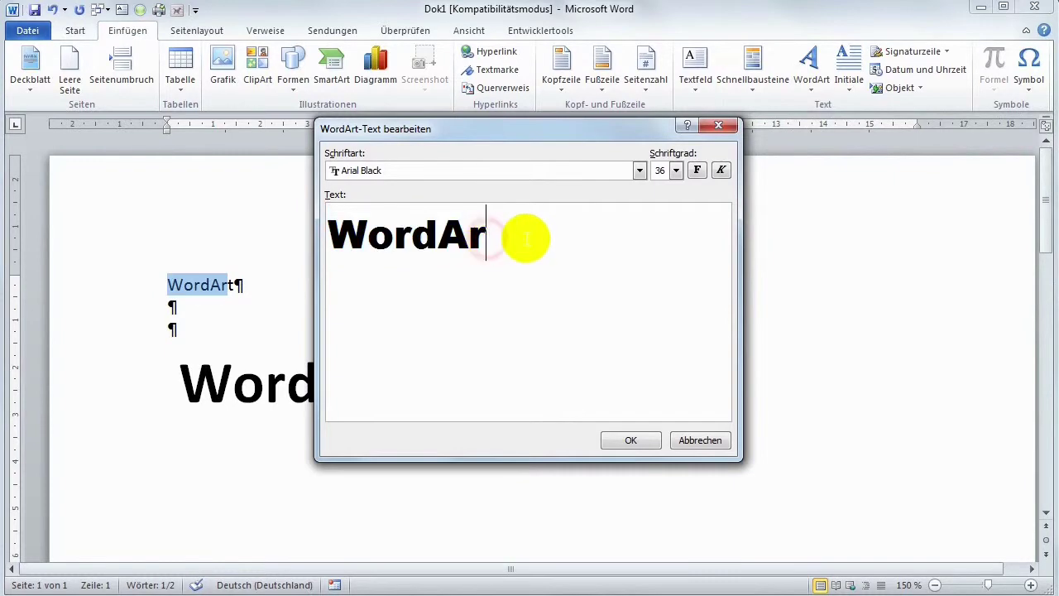
{"action": "type", "text": "t"}
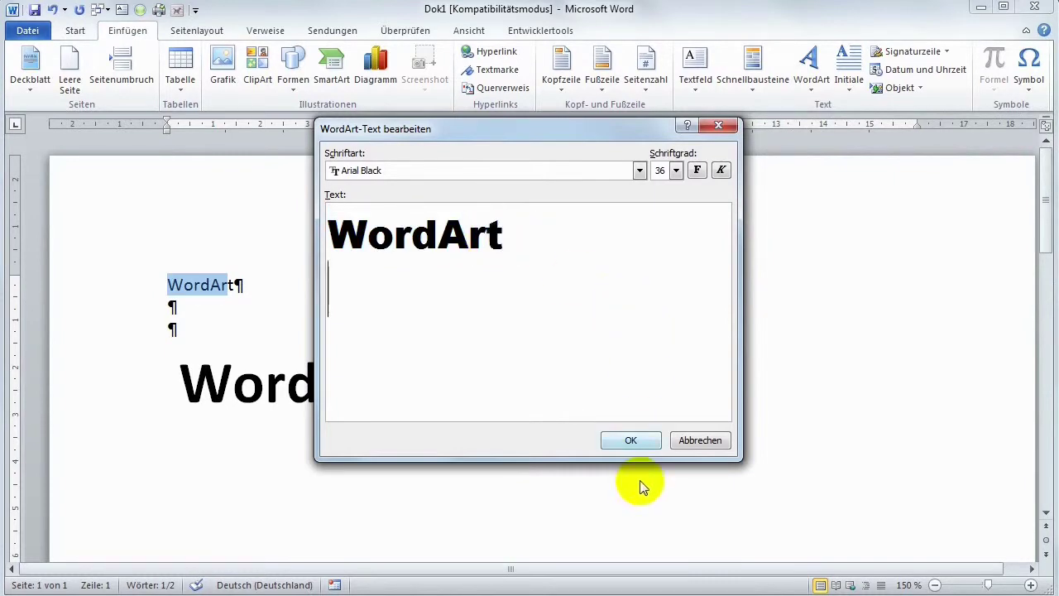
{"action": "left_click", "coordinate": [630, 439]}
- Move the rainbow WordArt right of the first one and restyle it 3D blue-and-pink
{"action": "mouse_move", "coordinate": [583, 357]}
{"action": "left_mouse_down"}
{"action": "mouse_move", "coordinate": [773, 319]}
{"action": "mouse_move", "coordinate": [748, 316]}
{"action": "left_mouse_up"}
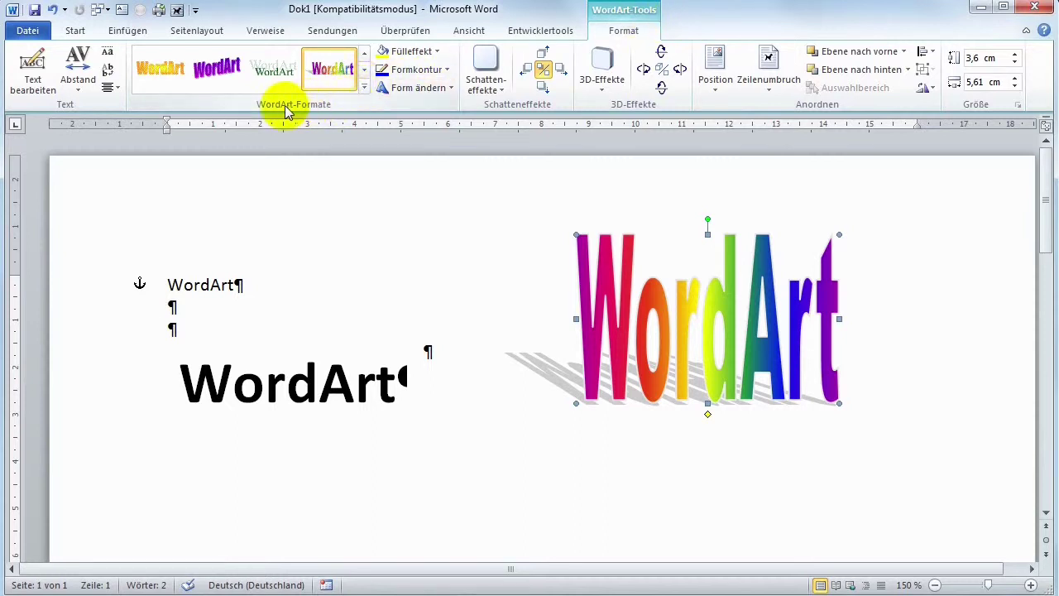
{"action": "left_click", "coordinate": [364, 88]}
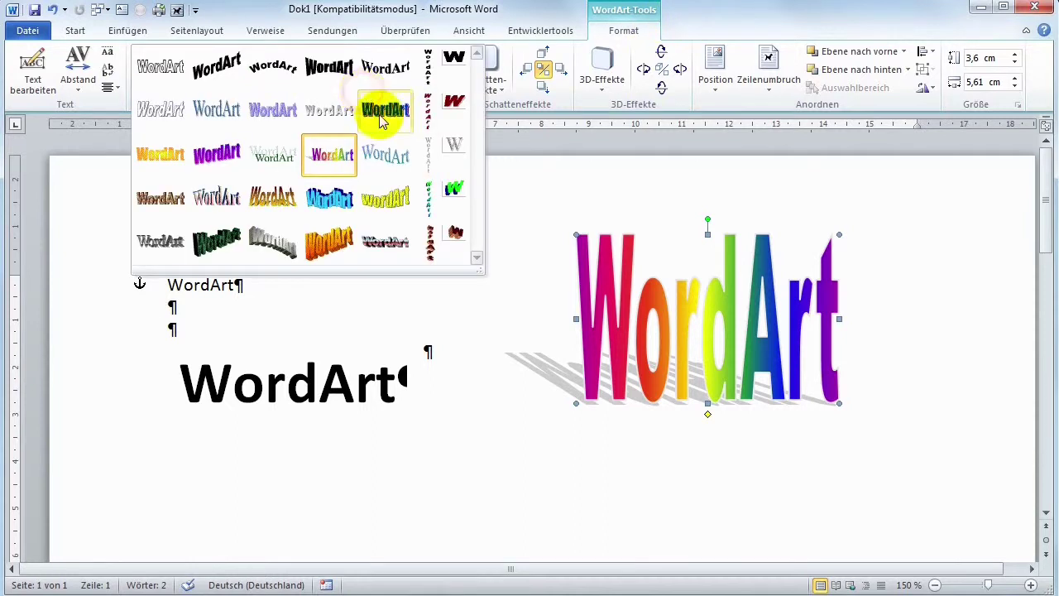
{"action": "left_click", "coordinate": [218, 196]}
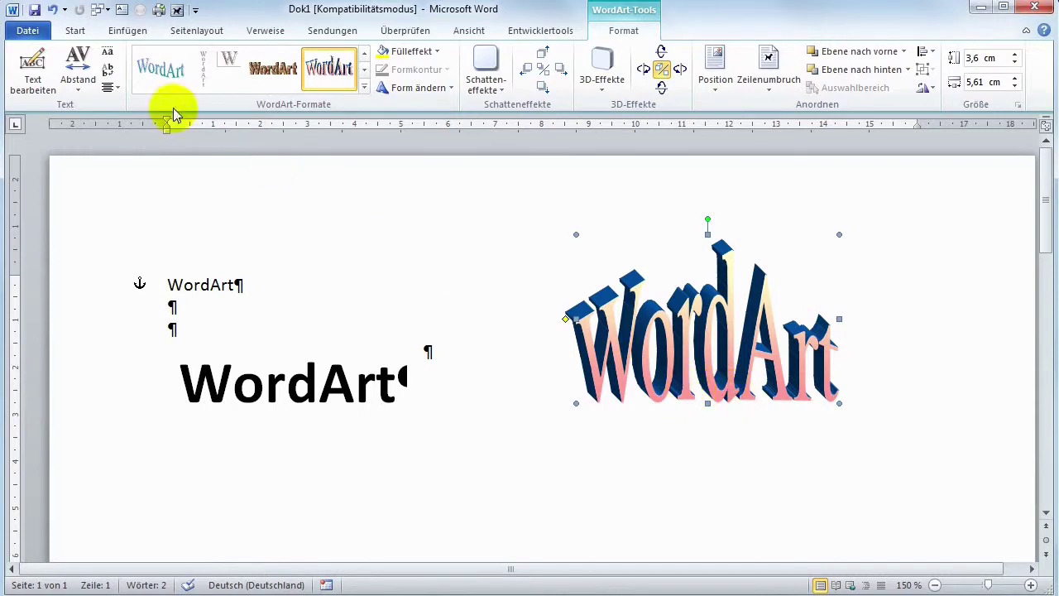
- Convert the document out of compatibility mode via Konvertieren
{"action": "left_click", "coordinate": [17, 42]}
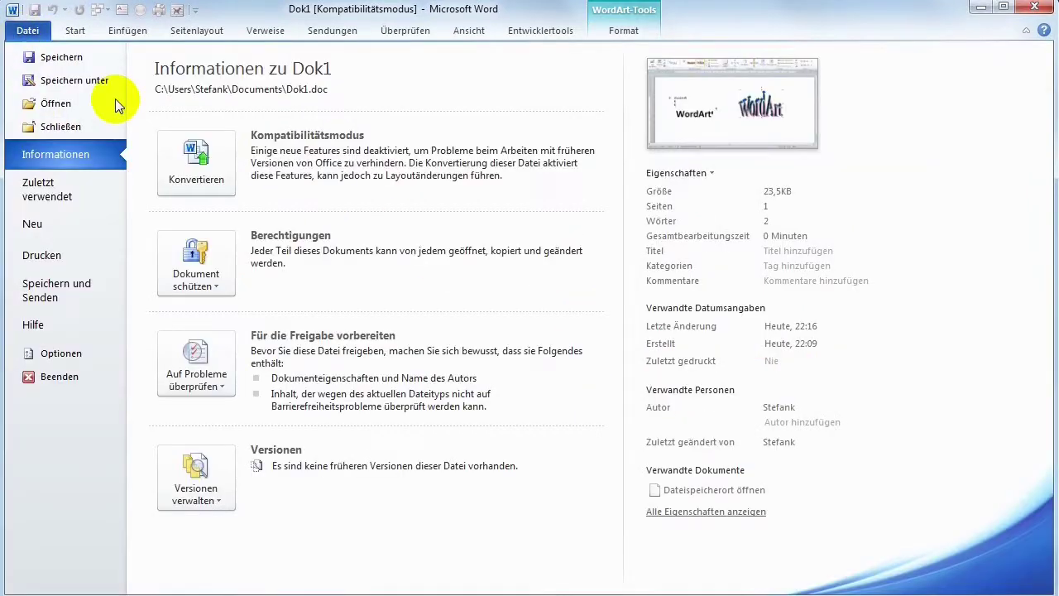
{"action": "left_click", "coordinate": [193, 160]}
{"action": "left_click", "coordinate": [694, 338]}
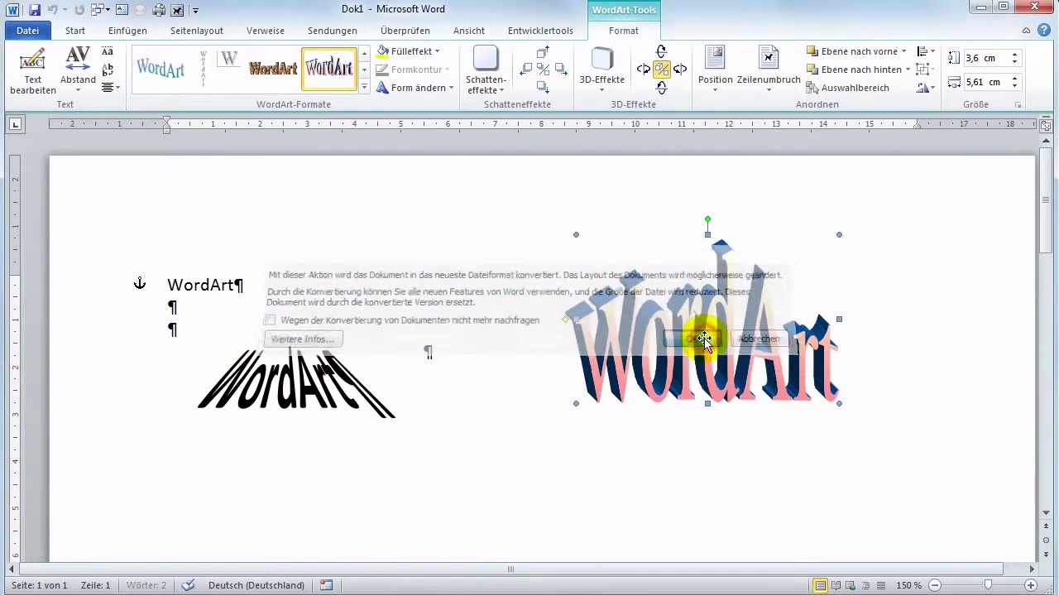
- Save the document as Dok1.docx on the Desktop and confirm its save location
{"action": "left_click", "coordinate": [33, 31]}
{"action": "left_click", "coordinate": [73, 80]}
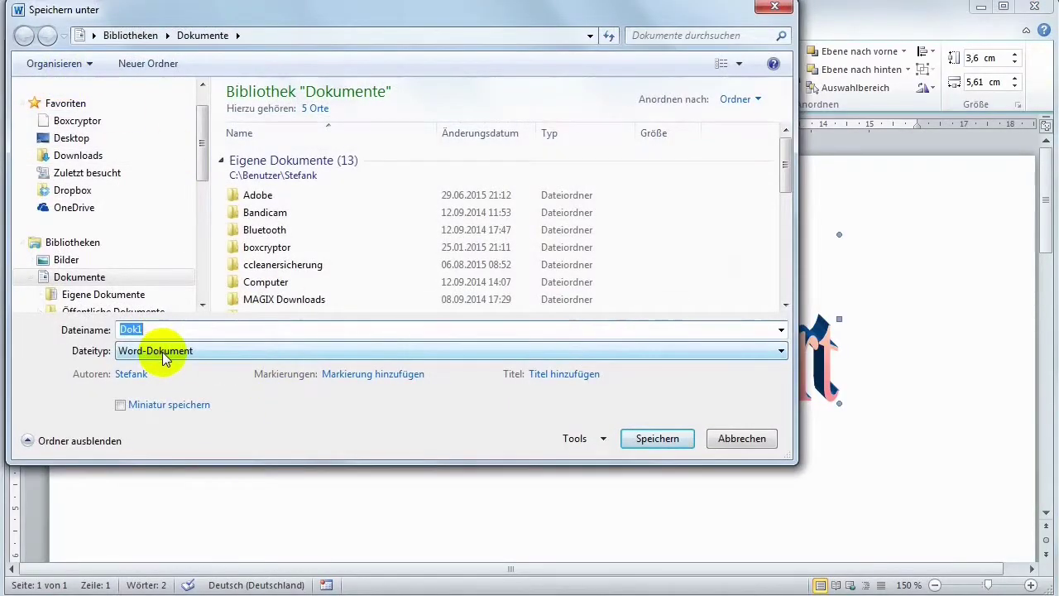
{"action": "left_click", "coordinate": [82, 139]}
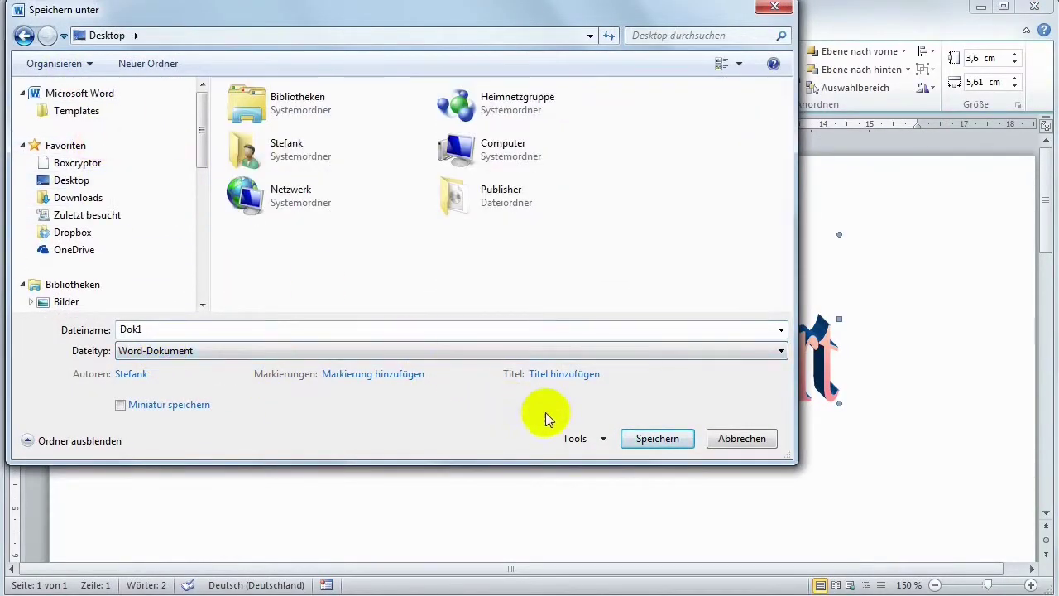
{"action": "left_click", "coordinate": [670, 443]}
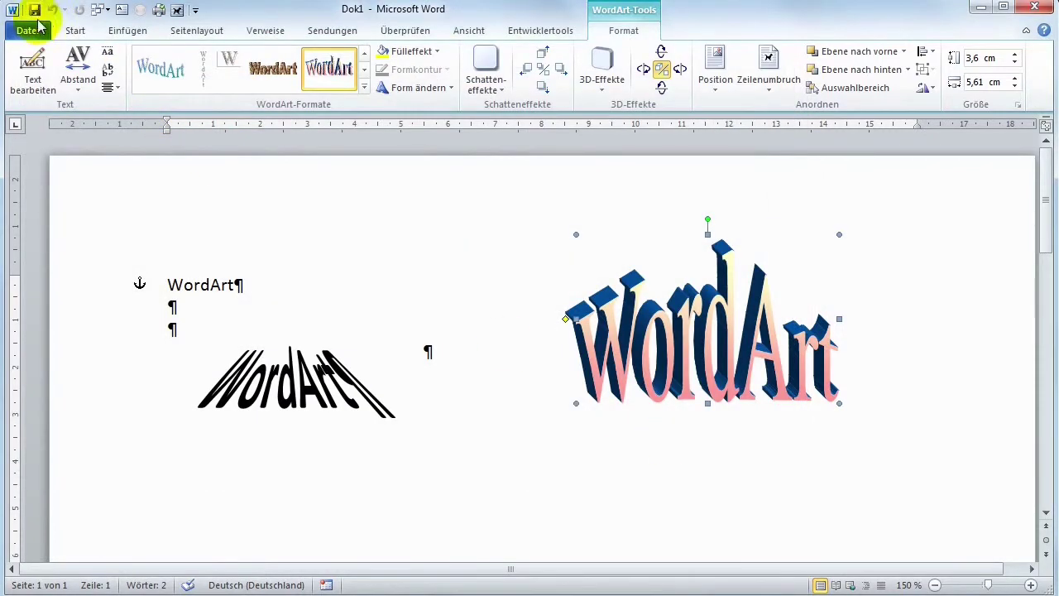
{"action": "left_click", "coordinate": [30, 31]}
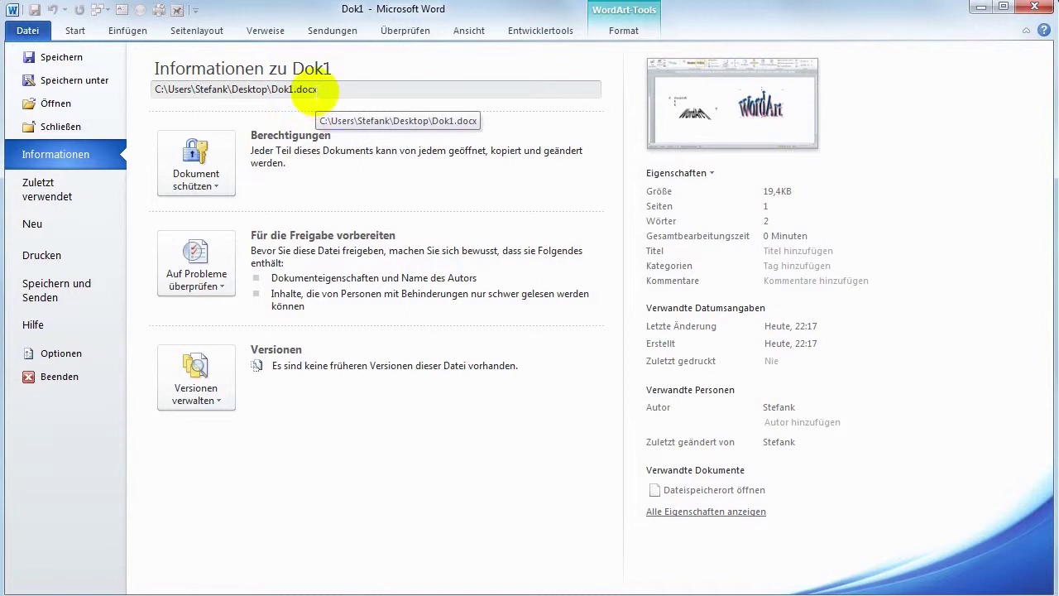
{"action": "left_click", "coordinate": [81, 30]}
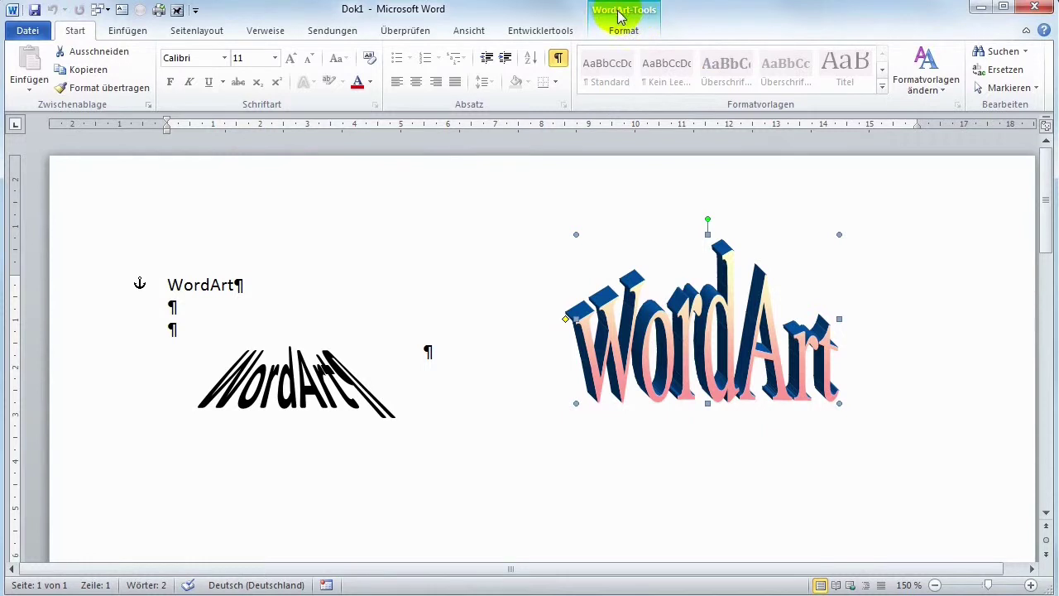
- Try the orange gradient style on the right WordArt, then apply blue with red shadow
{"action": "left_click", "coordinate": [643, 30]}
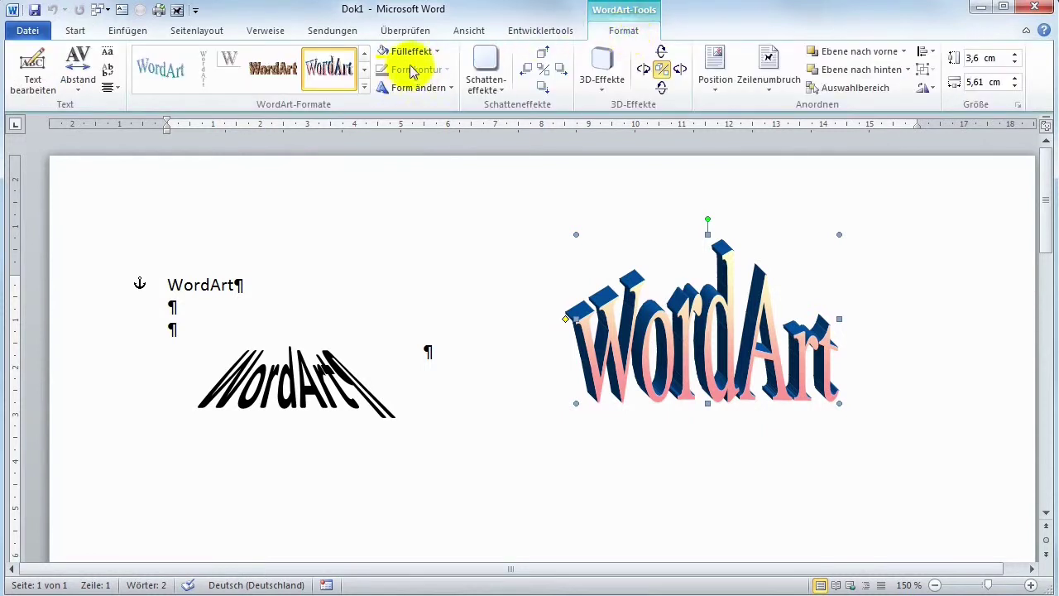
{"action": "left_click", "coordinate": [364, 89]}
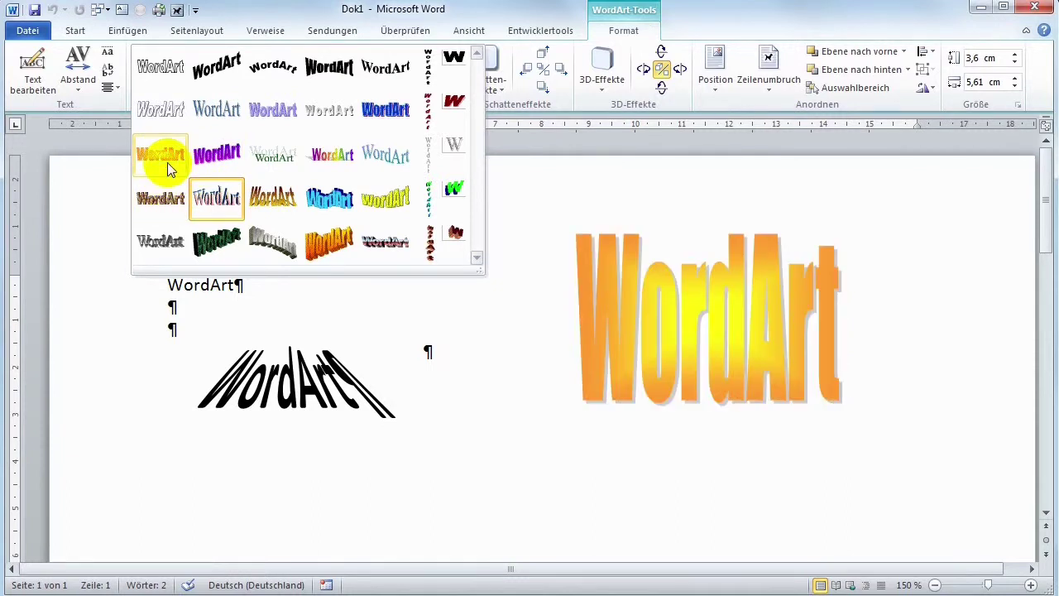
{"action": "left_click", "coordinate": [167, 158]}
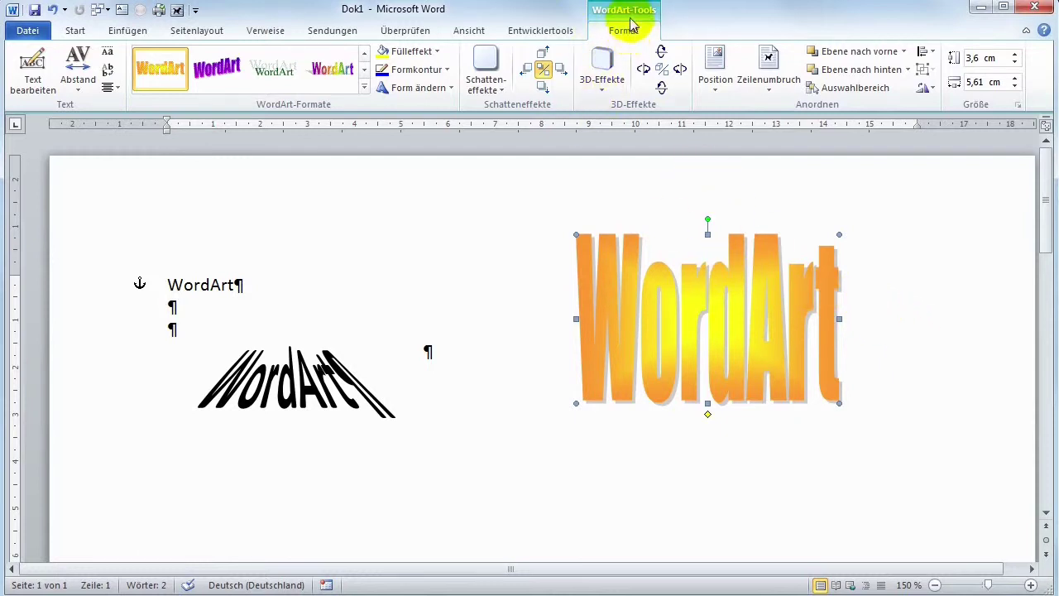
{"action": "left_click", "coordinate": [365, 87]}
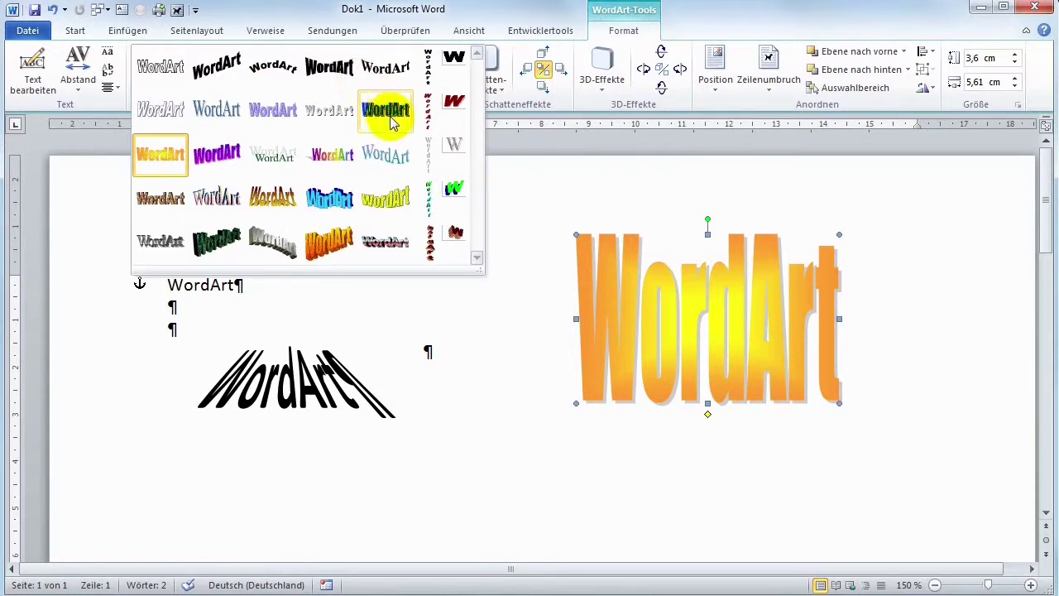
{"action": "left_click", "coordinate": [389, 116]}
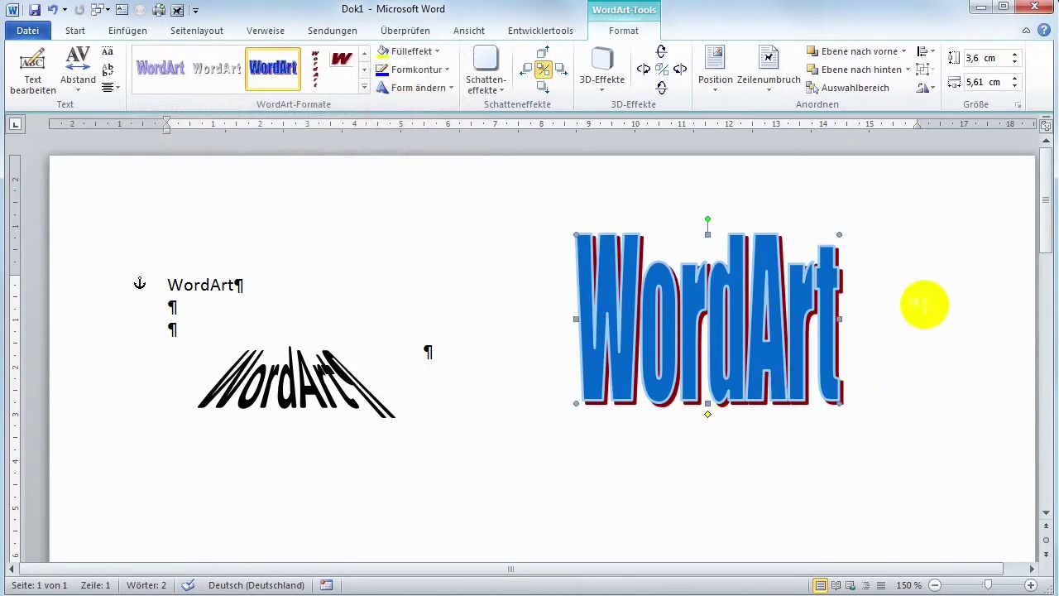